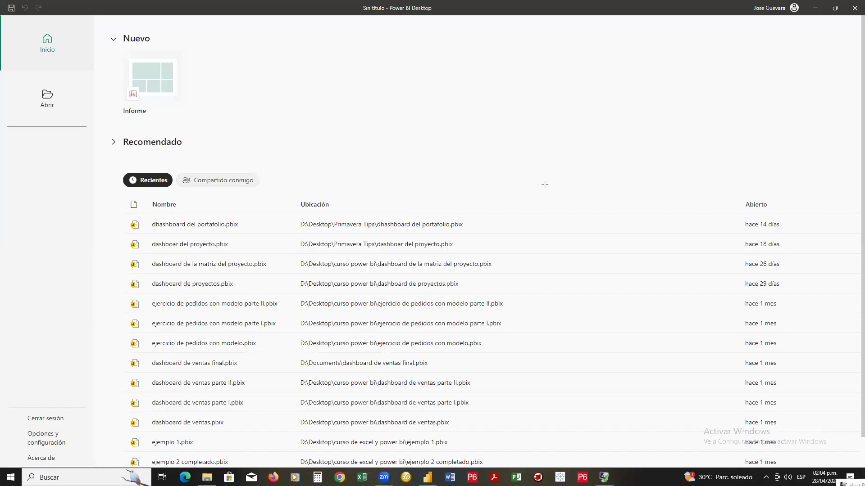
left_click_drag(3, 15, 864, 481)
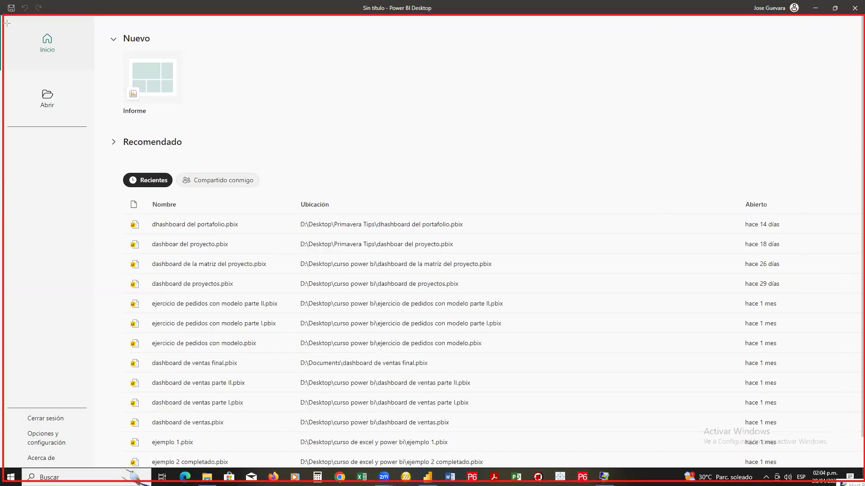
left_click_drag(7, 16, 93, 67)
left_click_drag(4, 66, 90, 129)
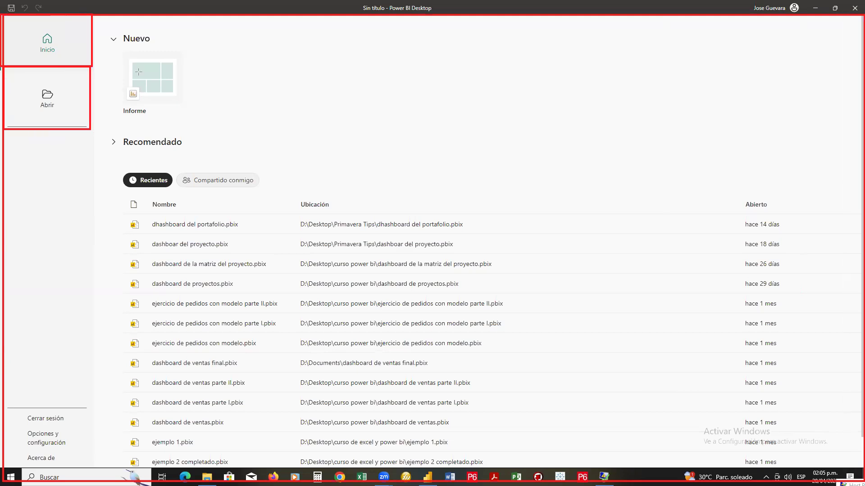
left_click_drag(102, 52, 214, 113)
left_click_drag(125, 196, 780, 449)
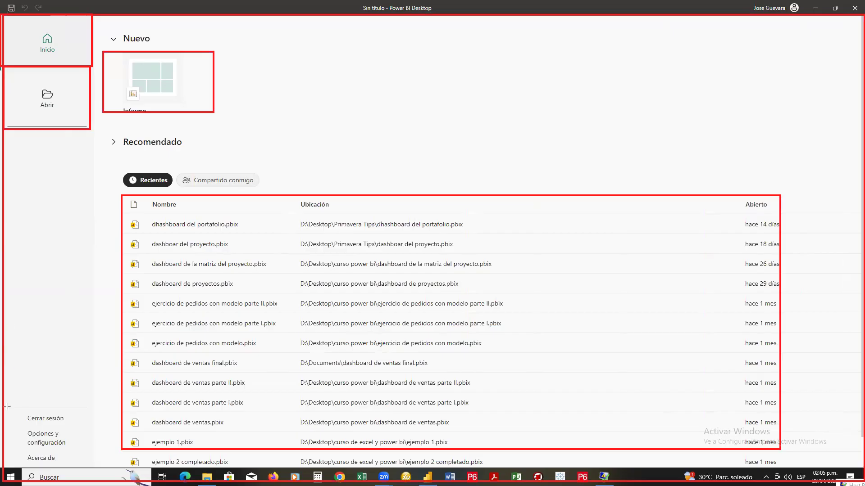
left_click_drag(5, 407, 94, 467)
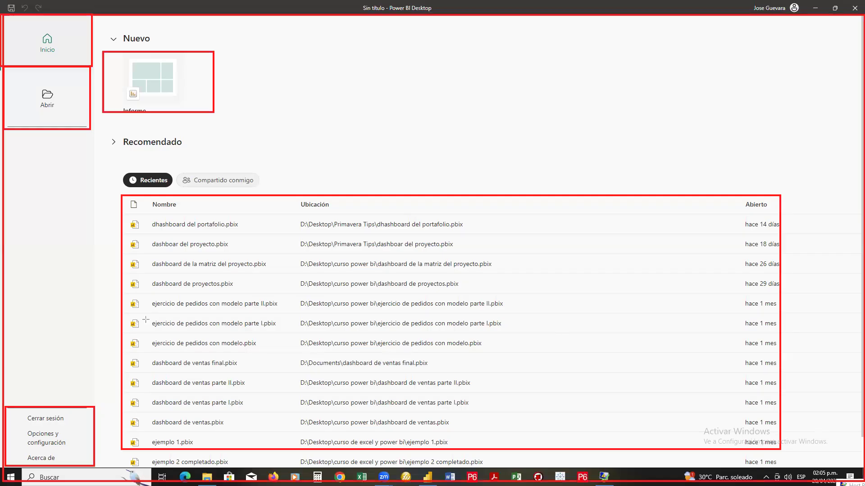
mouse_move(85, 416)
left_mouse_down()
mouse_move(628, 79)
mouse_move(748, 73)
left_mouse_up()
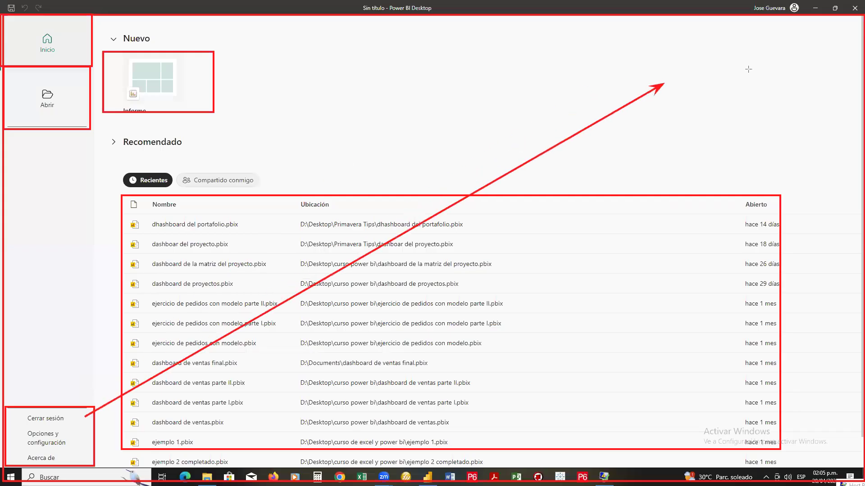
left_click_drag(745, 26, 761, 12)
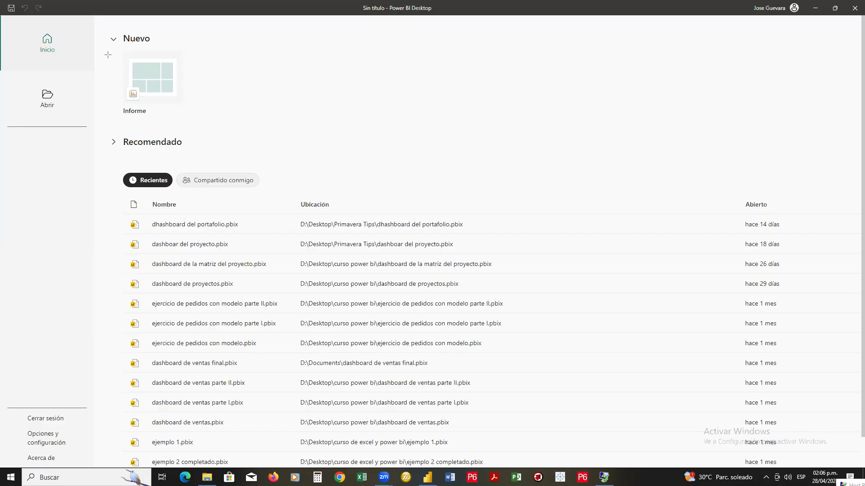
Create a new blank report.
left_click_drag(105, 30, 171, 47)
mouse_move(106, 55)
left_mouse_down()
mouse_move(120, 79)
mouse_move(198, 131)
mouse_move(194, 121)
left_mouse_up()
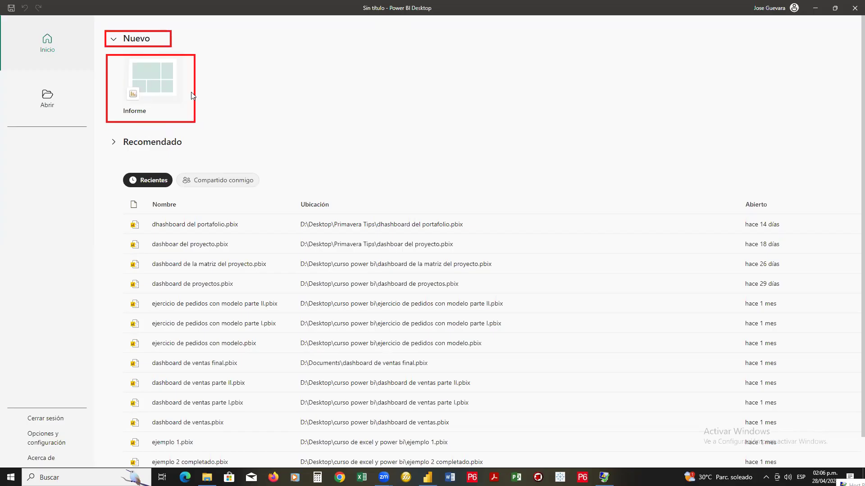
left_click(168, 87)
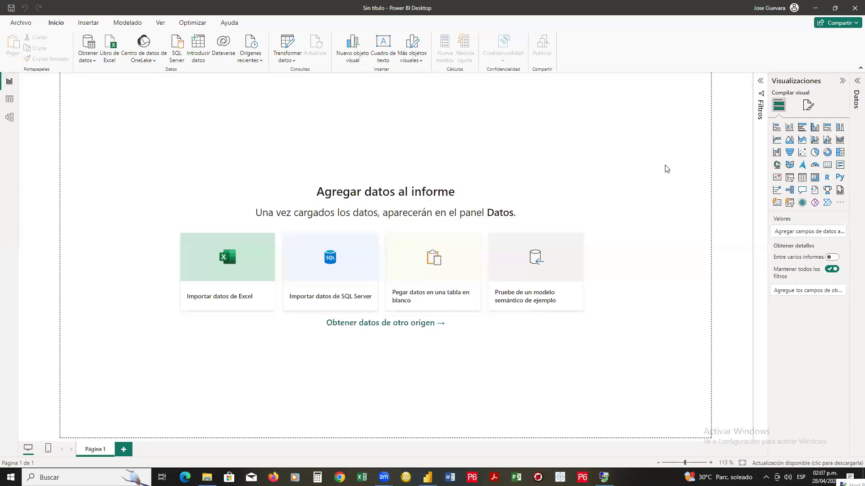
left_click_drag(2, 14, 342, 30)
left_click_drag(1, 32, 733, 74)
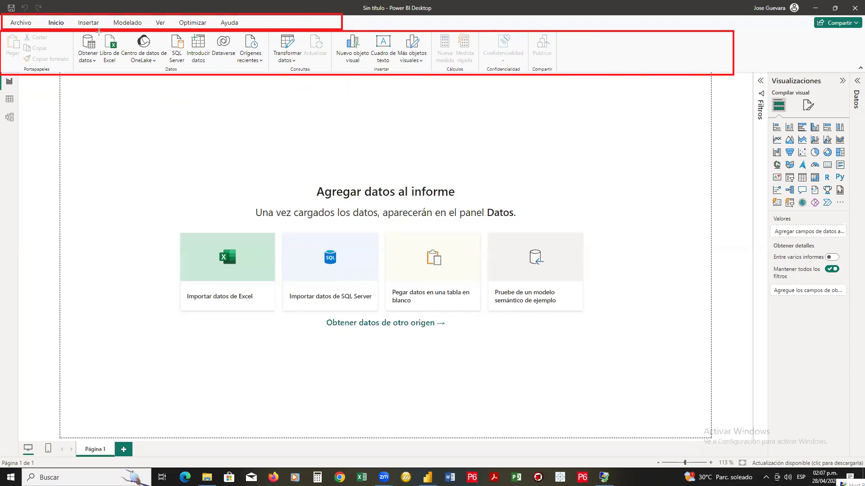
left_click_drag(43, 15, 70, 30)
Look over the Modelado and Insertar commands, and return to the Inicio commands.
left_click(128, 25)
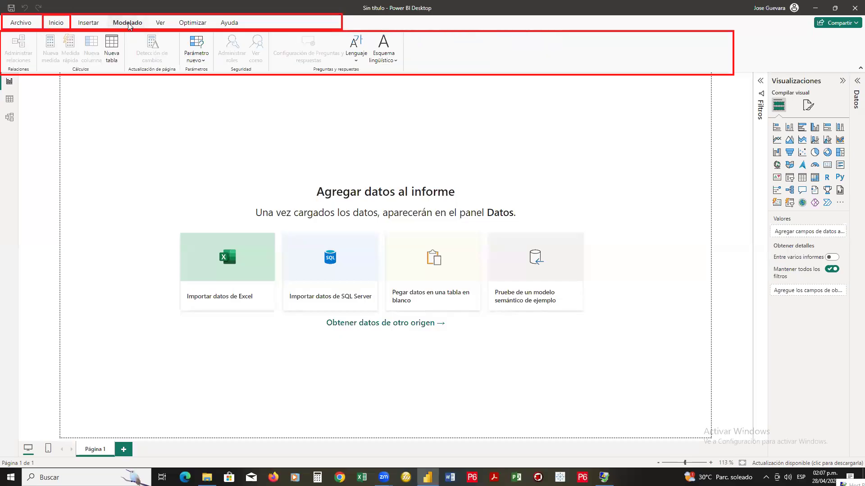
left_click(89, 24)
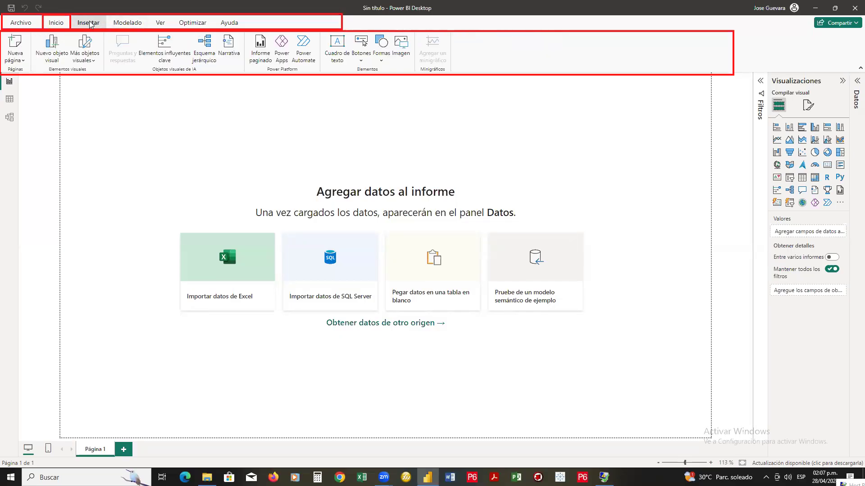
left_click(61, 25)
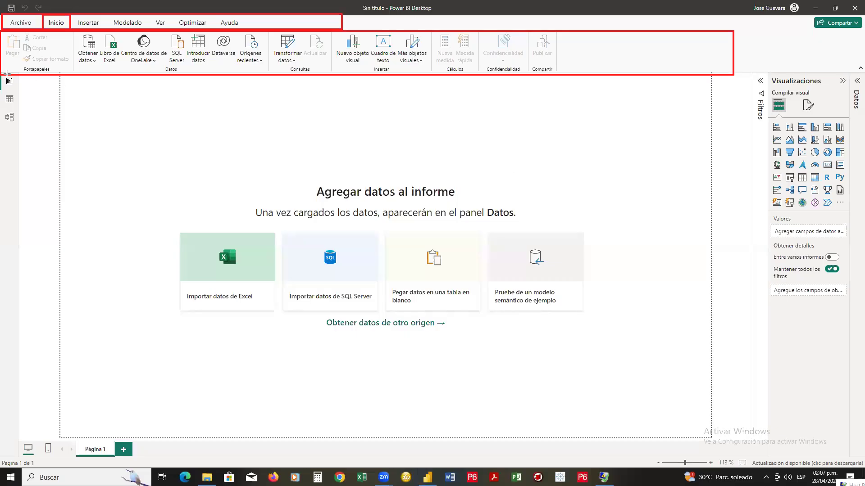
mouse_move(0, 75)
left_mouse_down()
mouse_move(19, 116)
mouse_move(20, 162)
left_mouse_up()
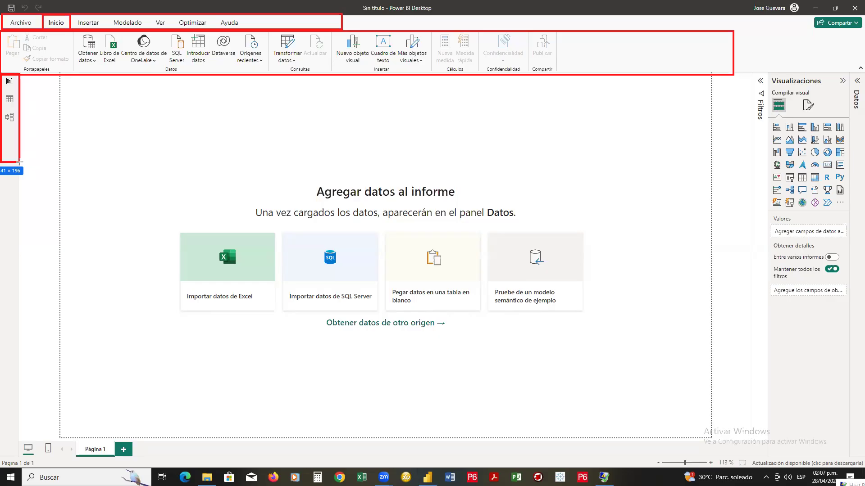
left_click_drag(19, 161, 19, 162)
mouse_move(767, 71)
left_mouse_down()
mouse_move(831, 298)
mouse_move(849, 308)
left_mouse_up()
mouse_move(750, 71)
left_mouse_down()
mouse_move(774, 187)
mouse_move(767, 310)
left_mouse_up()
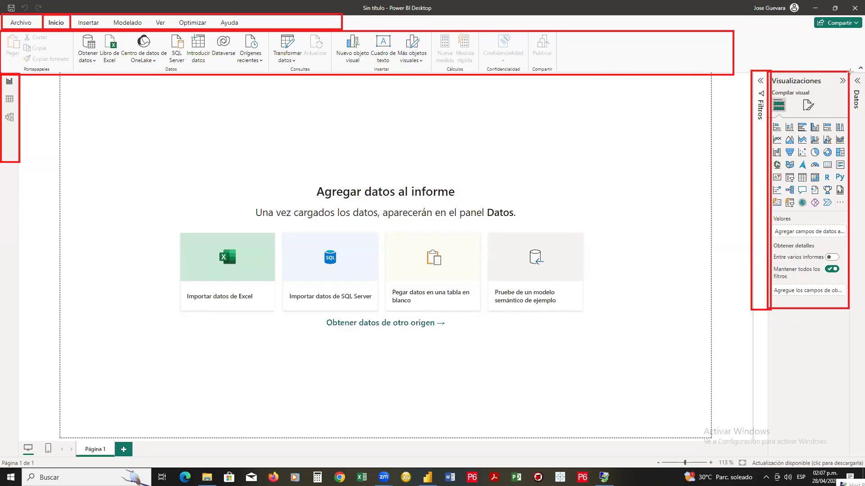
mouse_move(849, 72)
left_mouse_down()
mouse_move(864, 173)
mouse_move(864, 310)
left_mouse_up()
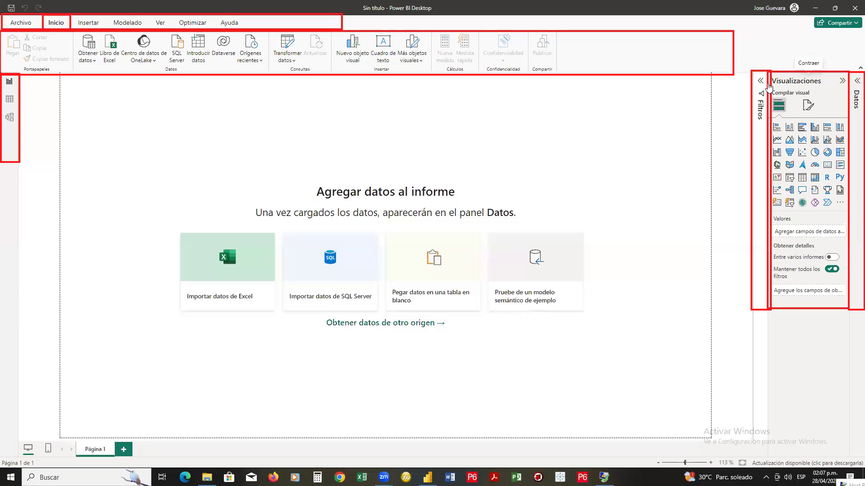
Collapse and restore the Visualizaciones pane, and briefly expand the Filtros and Datos panes to inspect them.
left_click(842, 82)
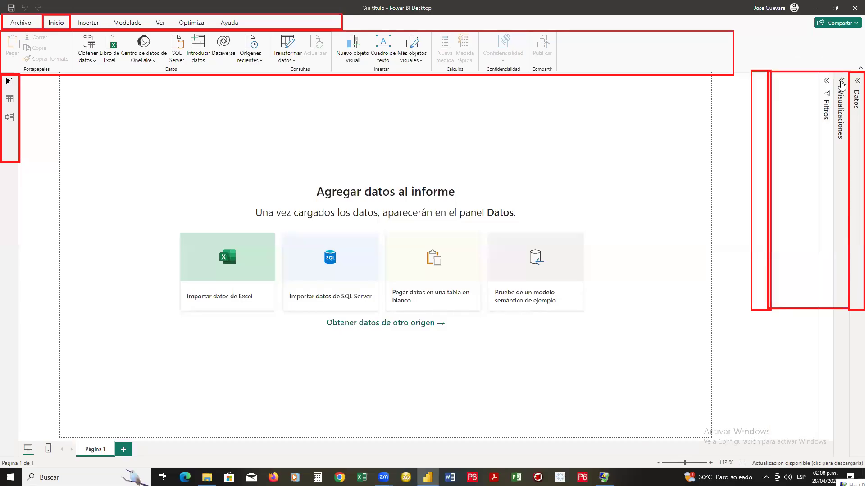
left_click(842, 82)
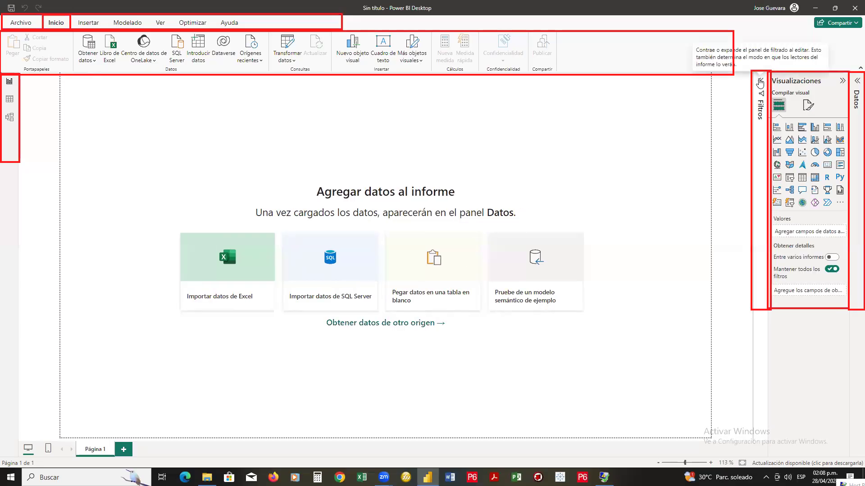
left_click(760, 82)
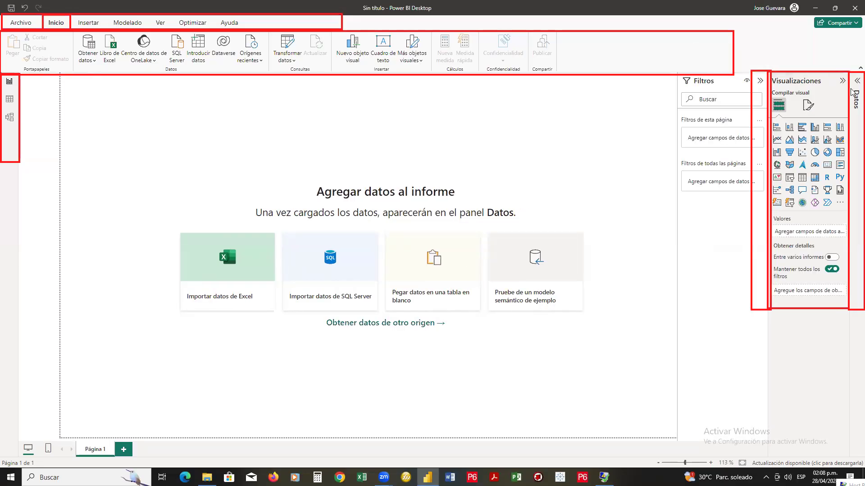
left_click(854, 86)
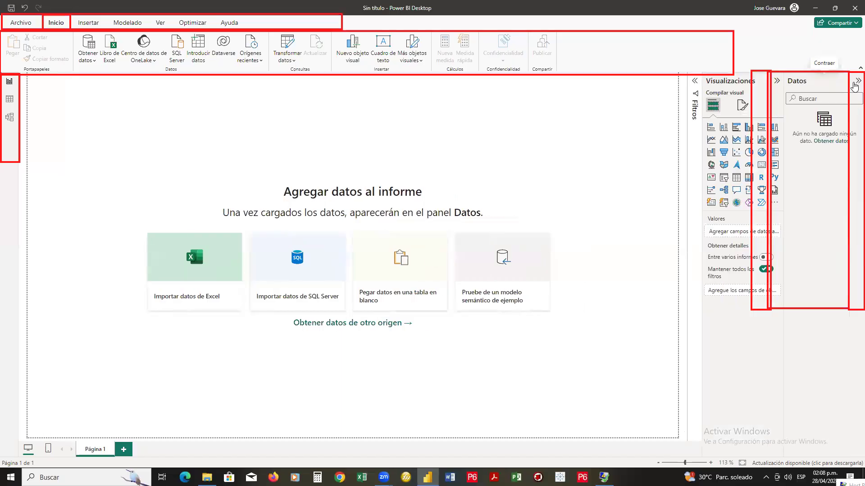
left_click(855, 82)
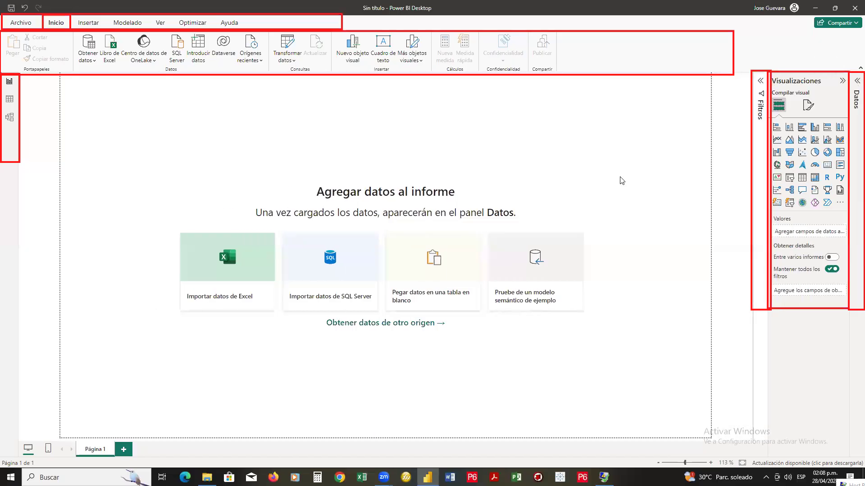
mouse_move(826, 176)
left_mouse_down()
mouse_move(710, 90)
mouse_move(627, 54)
mouse_move(344, 17)
mouse_move(42, 7)
mouse_move(16, 68)
mouse_move(94, 86)
left_mouse_up()
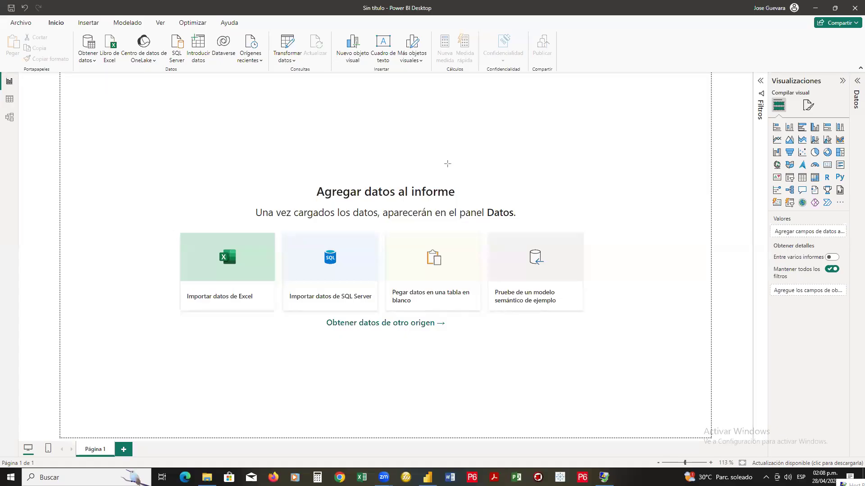
left_click_drag(152, 169, 624, 362)
left_click_drag(170, 225, 280, 314)
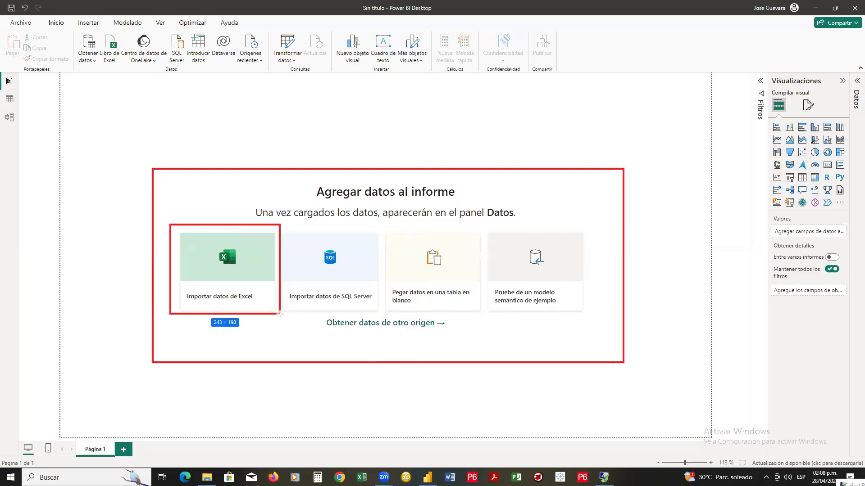
left_click_drag(280, 314, 279, 314)
mouse_move(41, 18)
left_mouse_down()
mouse_move(233, 82)
mouse_move(304, 77)
mouse_move(274, 75)
left_mouse_up()
left_click_drag(95, 31, 122, 74)
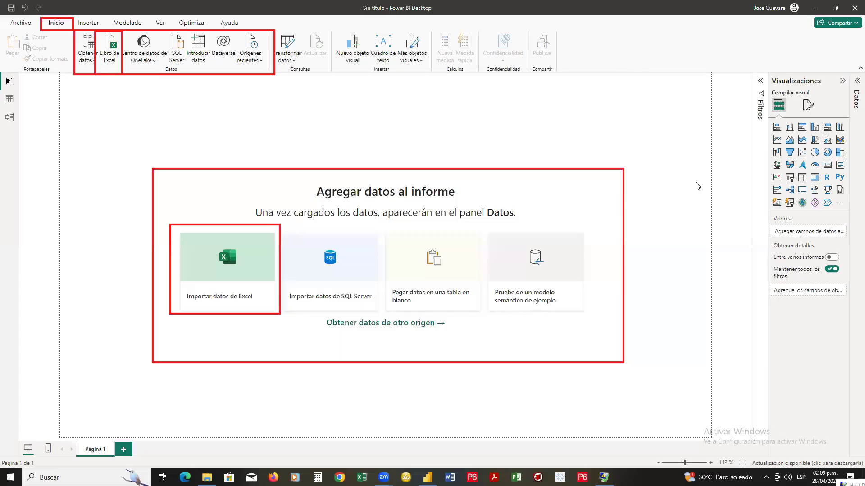
mouse_move(313, 134)
left_mouse_down()
mouse_move(250, 253)
mouse_move(256, 256)
left_mouse_up()
mouse_move(87, 200)
left_mouse_down()
mouse_move(108, 112)
mouse_move(113, 63)
mouse_move(105, 64)
left_mouse_up()
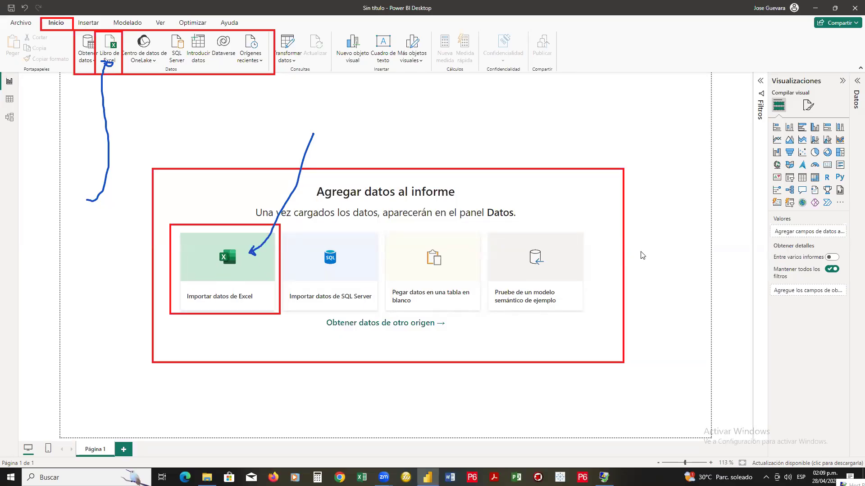
Connect to the Excel workbook "matriz del proyecto ejemplo" in the PROJECT AVANZADO folder as the report's data source.
key("Escape")
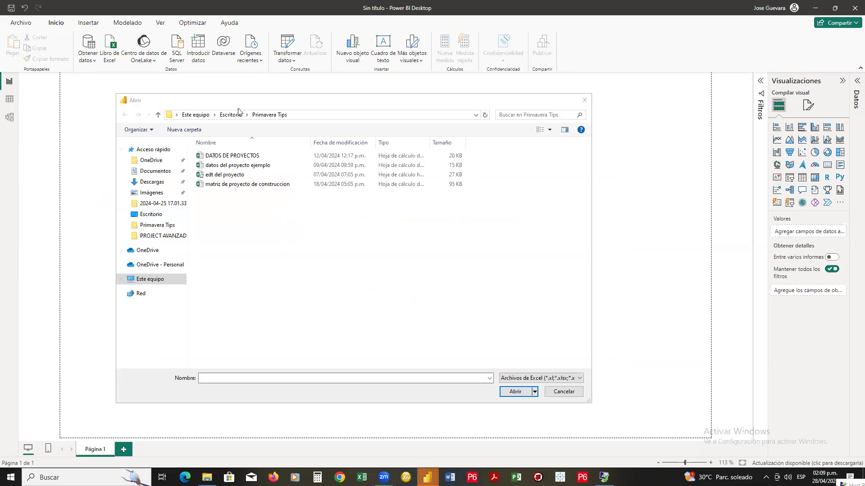
left_click(164, 236)
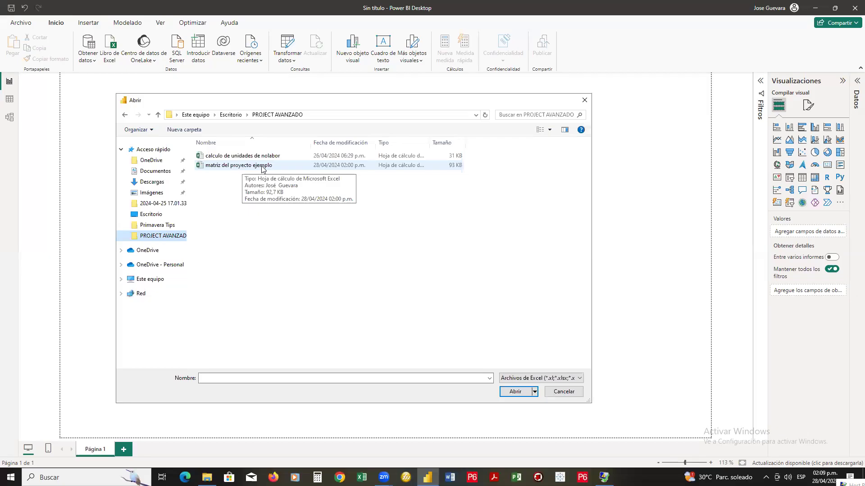
double_click(261, 166)
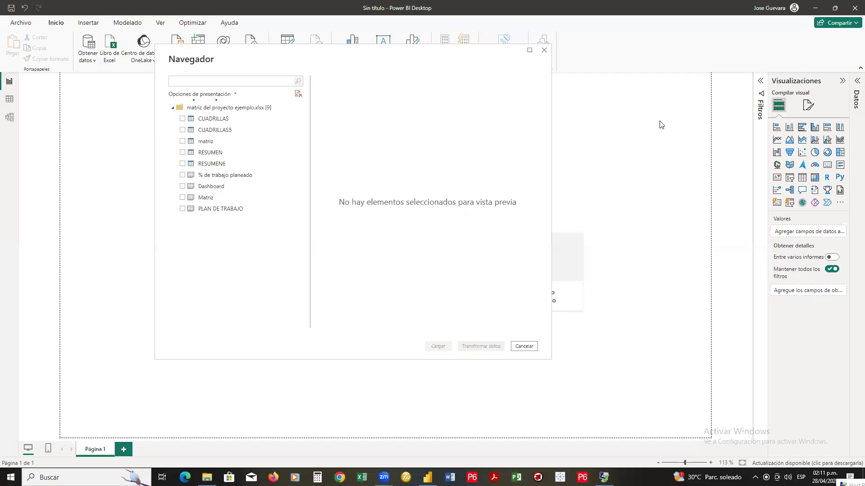
left_click_drag(263, 103, 170, 108)
mouse_move(262, 112)
left_mouse_down()
mouse_move(286, 101)
mouse_move(210, 100)
left_mouse_up()
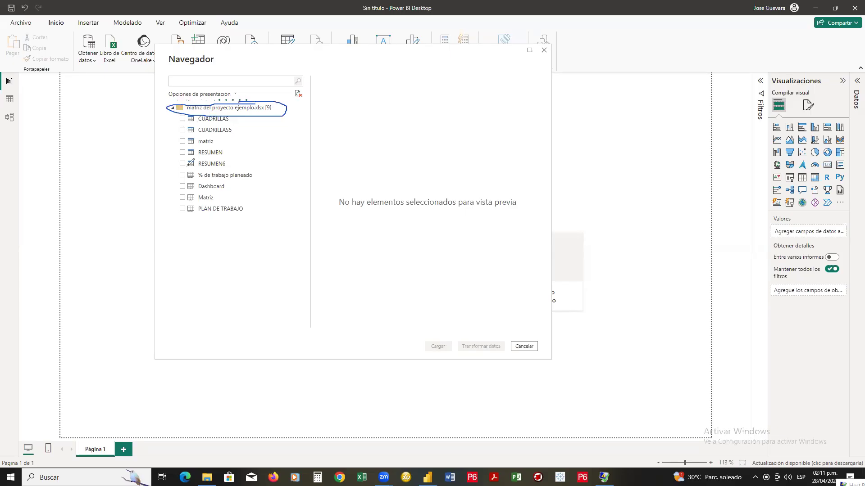
mouse_move(173, 113)
left_mouse_down()
mouse_move(176, 210)
mouse_move(202, 224)
left_mouse_up()
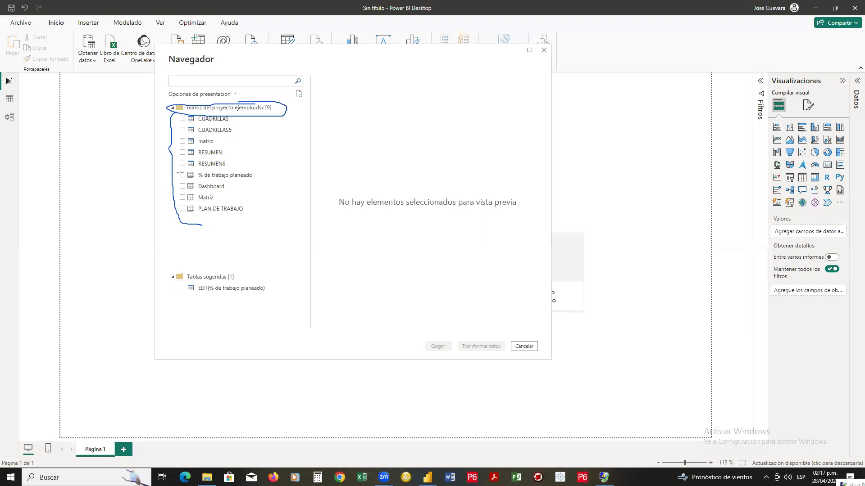
left_click_drag(185, 169, 196, 217)
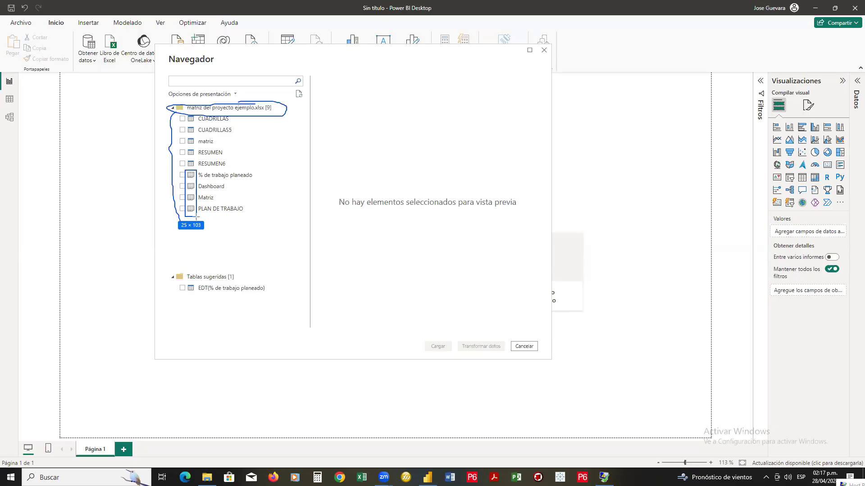
left_click_drag(196, 217, 196, 217)
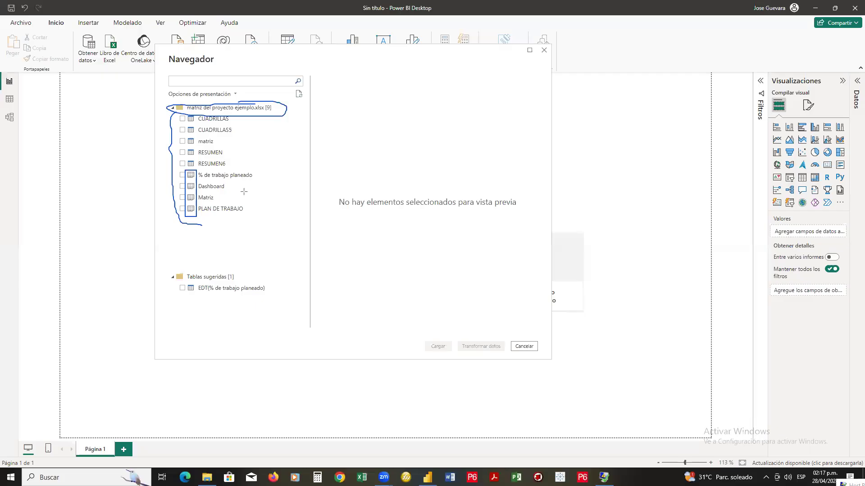
left_click_drag(177, 169, 264, 218)
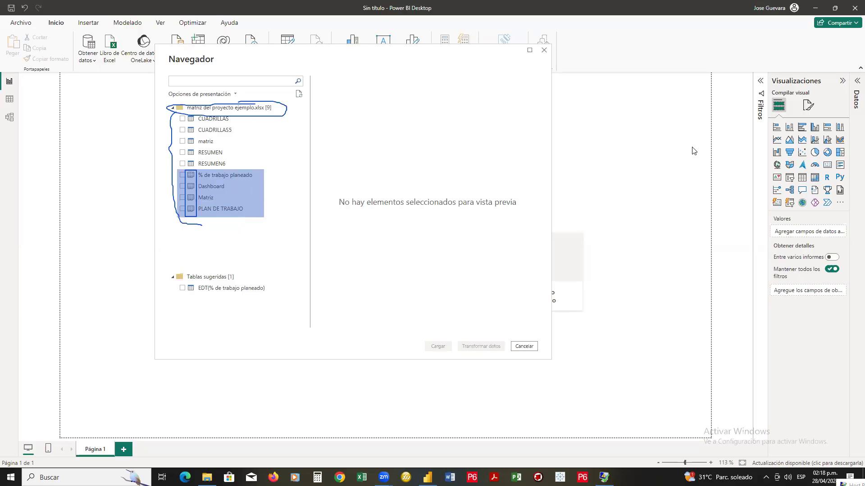
left_click_drag(377, 128, 421, 164)
mouse_move(377, 127)
left_mouse_down()
mouse_move(414, 145)
mouse_move(421, 135)
left_mouse_up()
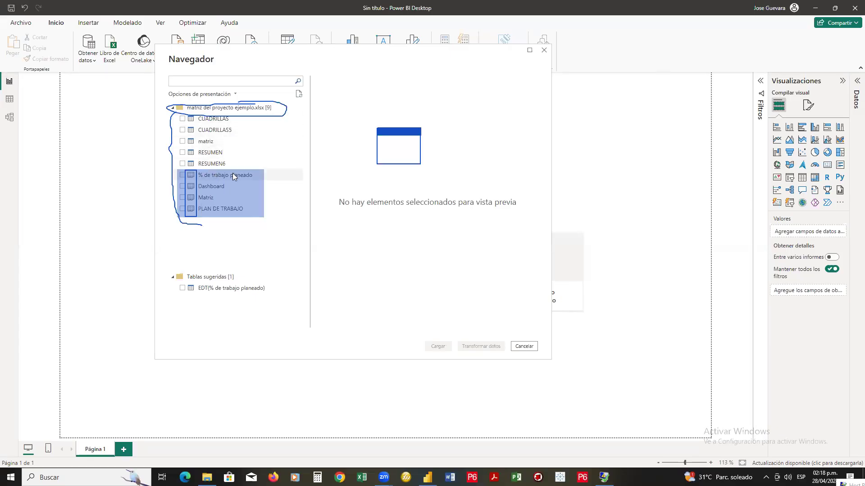
Select the RESUMEN table of the workbook for import and preview its data.
left_click(184, 155)
left_click(183, 154)
left_click(183, 153)
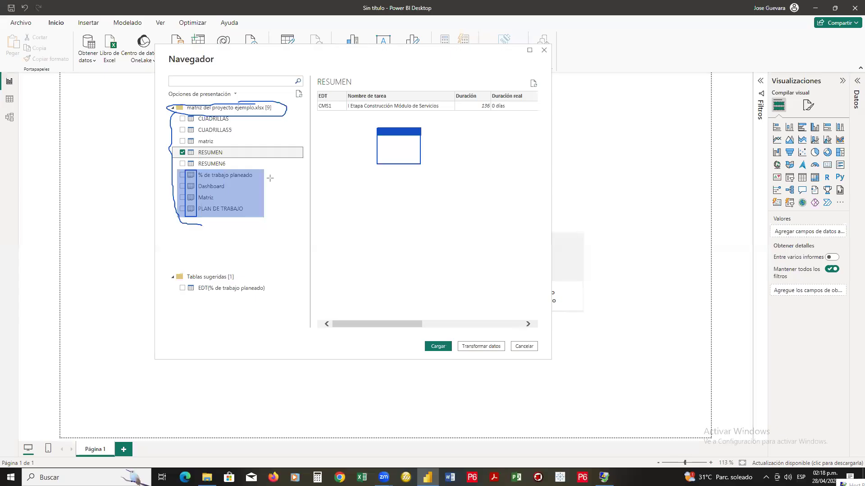
left_click_drag(267, 151, 424, 110)
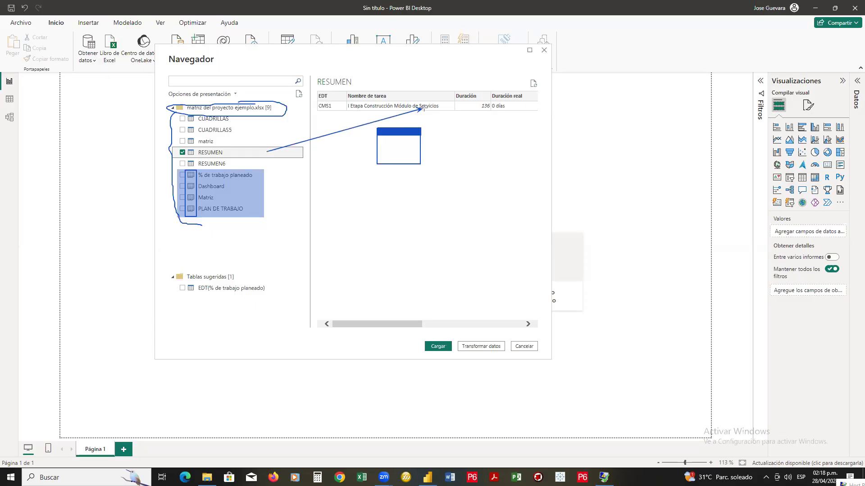
left_click(659, 64)
mouse_move(425, 130)
left_mouse_down()
mouse_move(298, 188)
mouse_move(214, 187)
mouse_move(129, 138)
mouse_move(206, 99)
left_mouse_up()
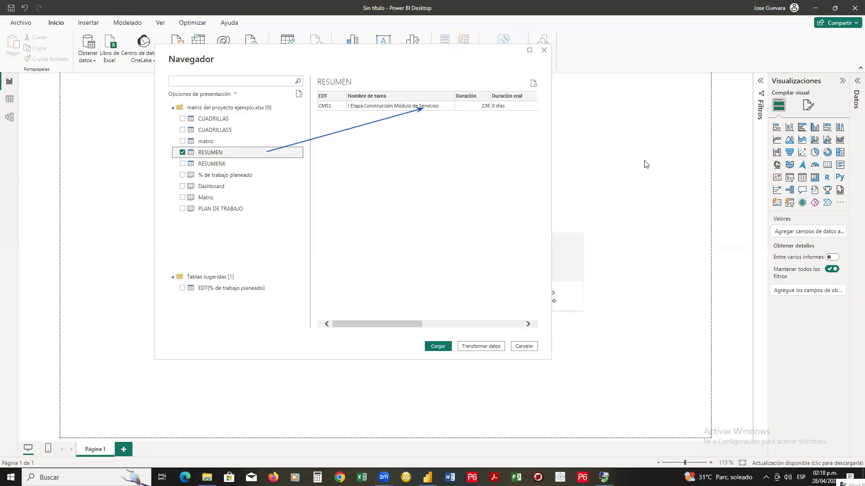
left_click(387, 113)
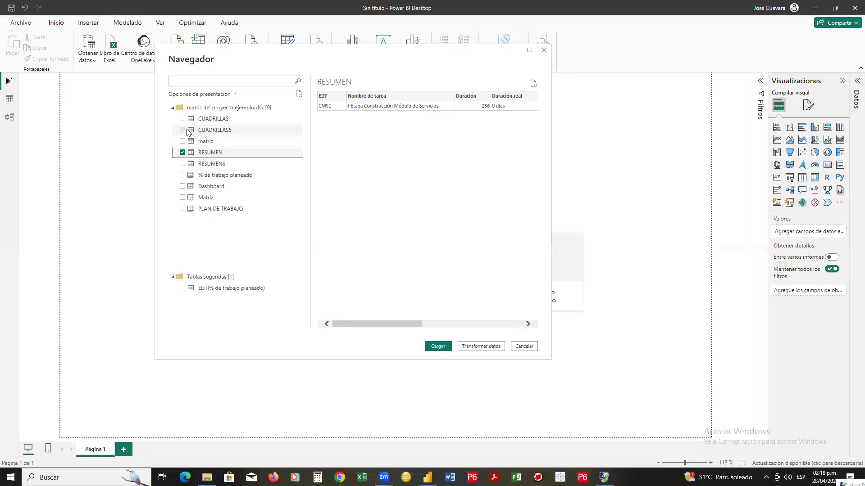
Add the CUADRILLAS and matriz tables to the import selection and load them together with RESUMEN into the report.
left_click(186, 120)
left_click(184, 120)
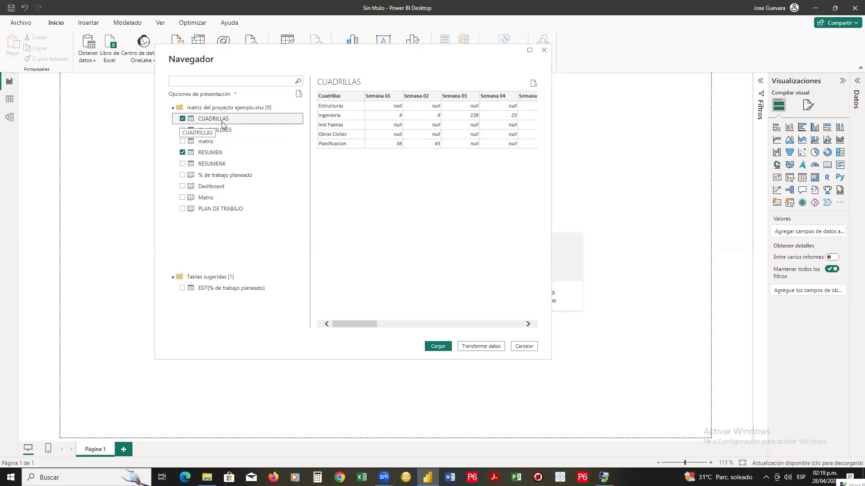
left_click(183, 142)
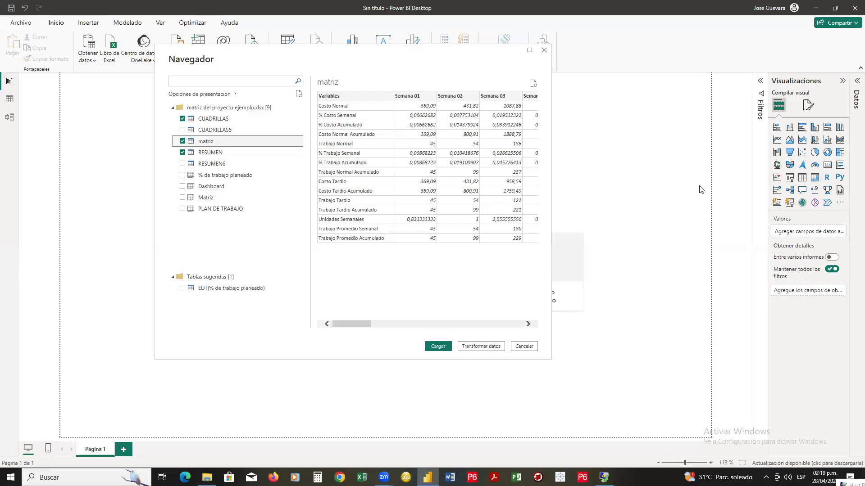
left_click_drag(211, 142, 430, 342)
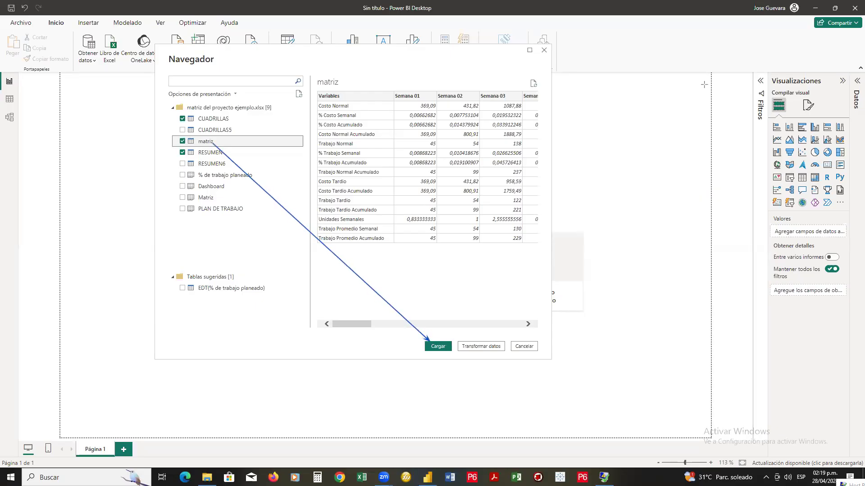
left_click(439, 346)
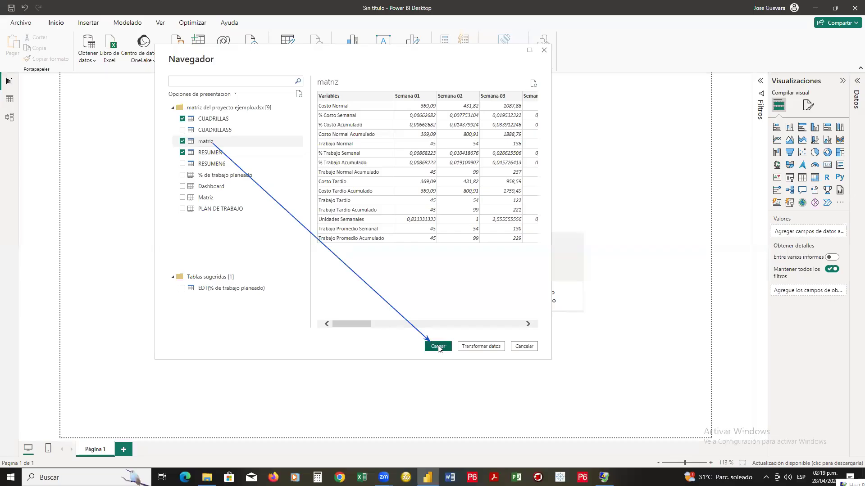
left_click(438, 347)
left_click(661, 171)
left_click(330, 250)
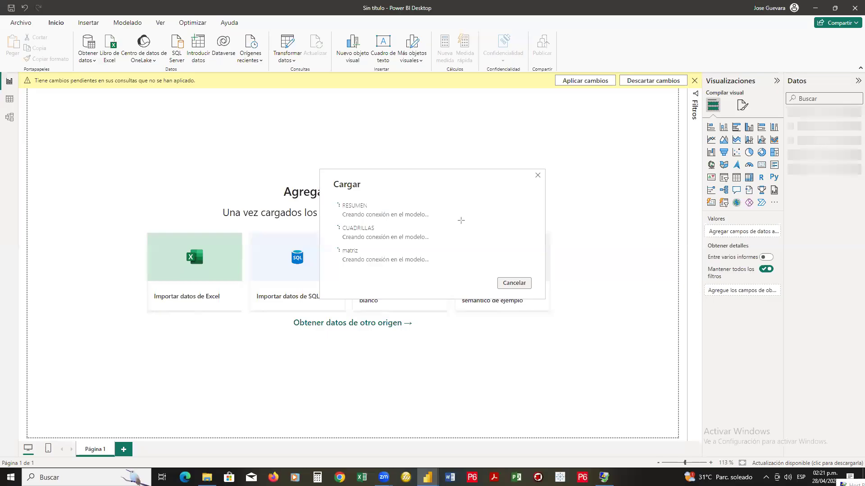
mouse_move(460, 220)
left_mouse_down()
mouse_move(543, 175)
mouse_move(628, 164)
left_mouse_up()
mouse_move(685, 141)
left_mouse_down()
mouse_move(771, 80)
mouse_move(788, 83)
left_mouse_up()
left_click_drag(815, 35, 814, 81)
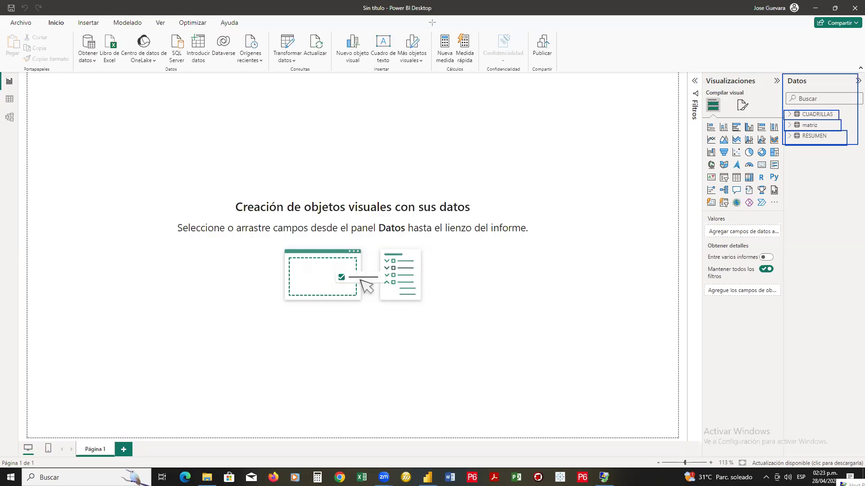
left_click_drag(825, 134, 836, 127)
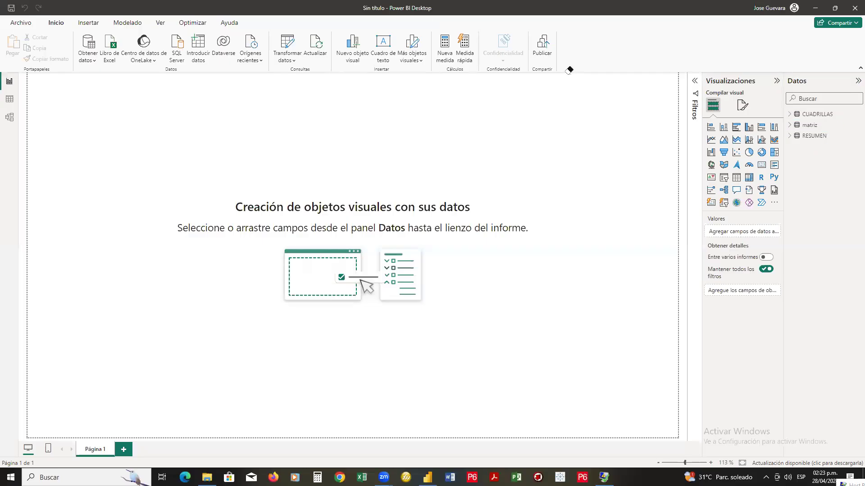
Inspect the fields of the loaded CUADRILLAS, matriz and RESUMEN tables one after another, leaving only RESUMEN expanded.
left_click(789, 116)
left_click(789, 115)
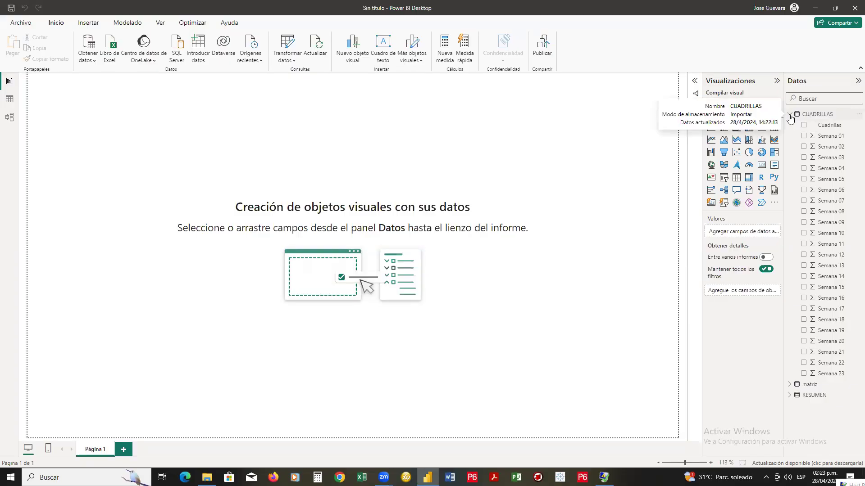
left_click(789, 116)
left_click(788, 114)
left_click(789, 126)
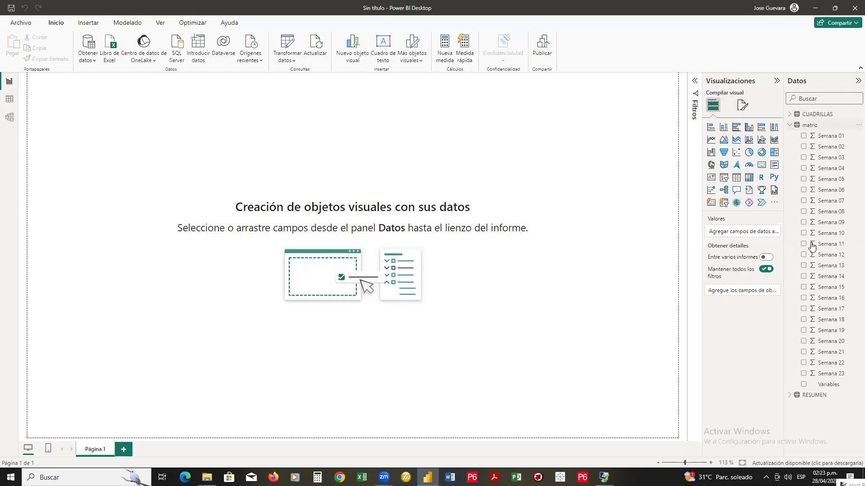
left_click(790, 126)
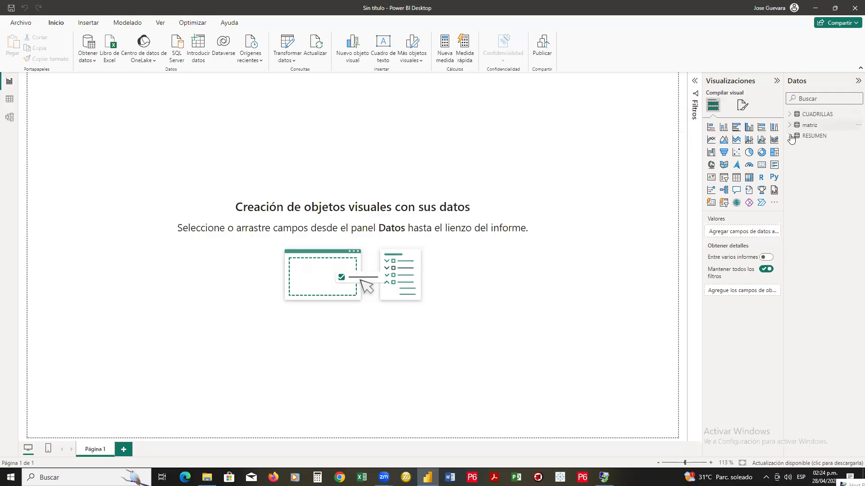
left_click(790, 136)
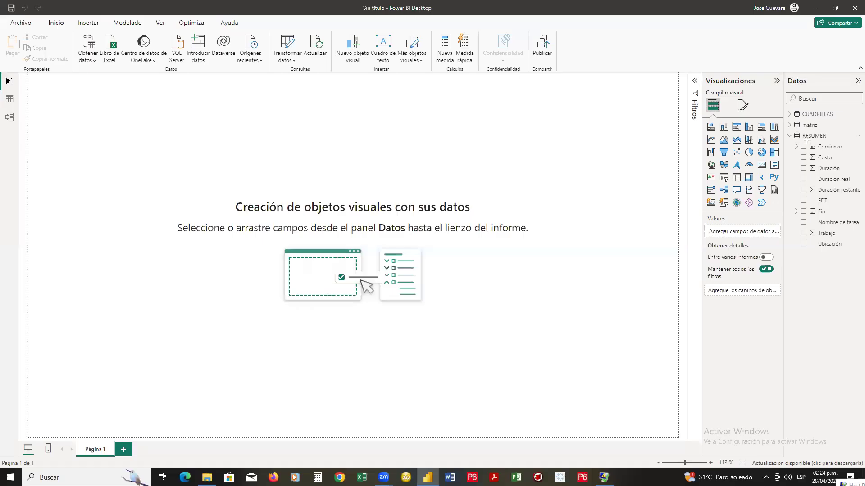
left_click_drag(806, 140, 819, 252)
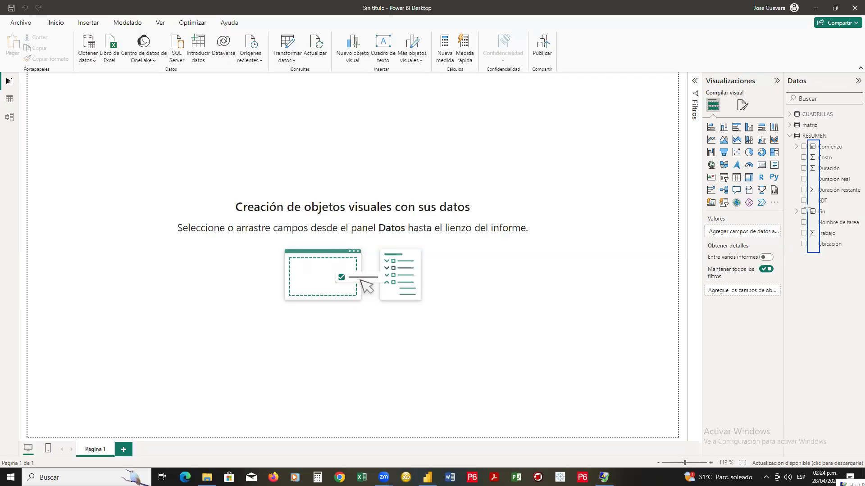
left_click_drag(807, 206, 819, 218)
left_click(457, 68)
left_click(806, 237)
left_click(820, 211)
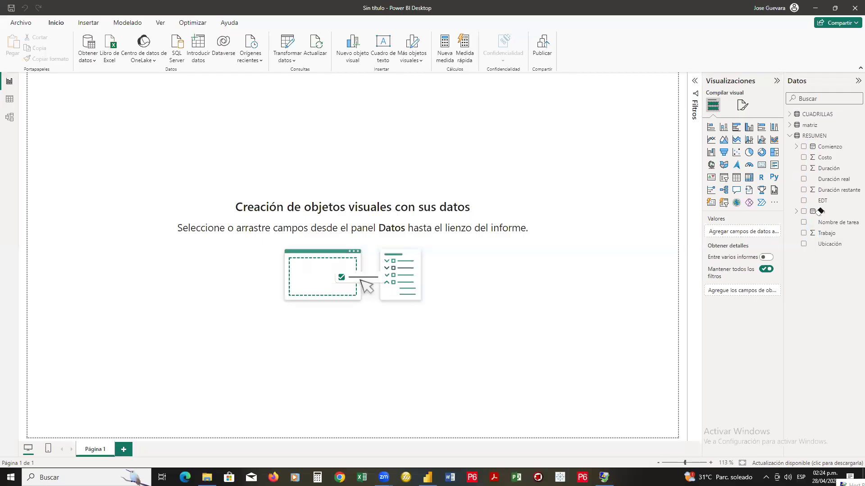
left_click(441, 59)
Recheck the fields of the matriz and CUADRILLAS tables, and collapse all three tables in the data list.
left_click(790, 126)
left_click(790, 125)
left_click(789, 125)
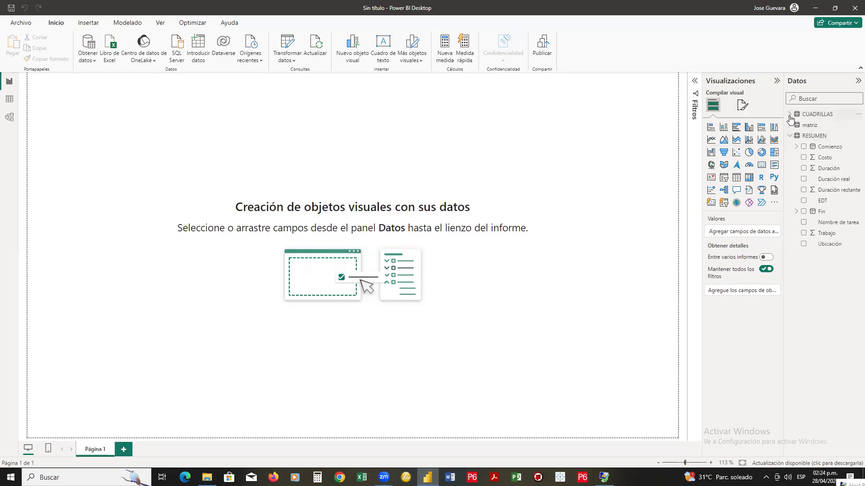
left_click(790, 118)
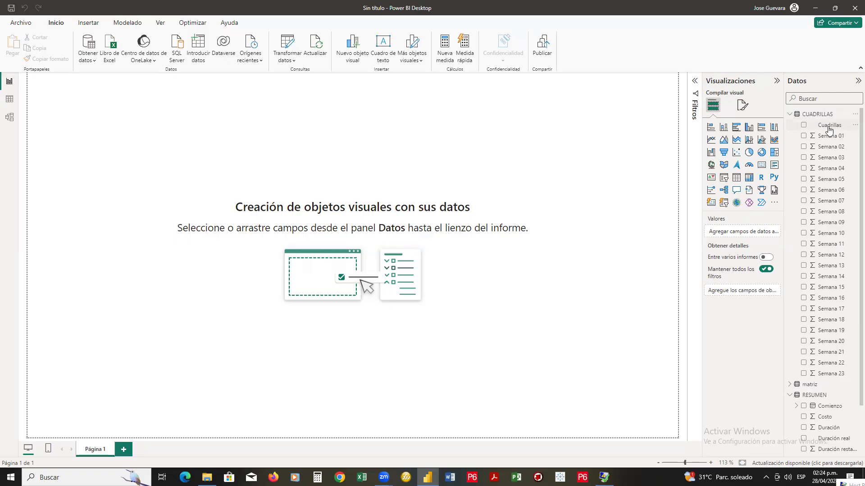
left_click(790, 117)
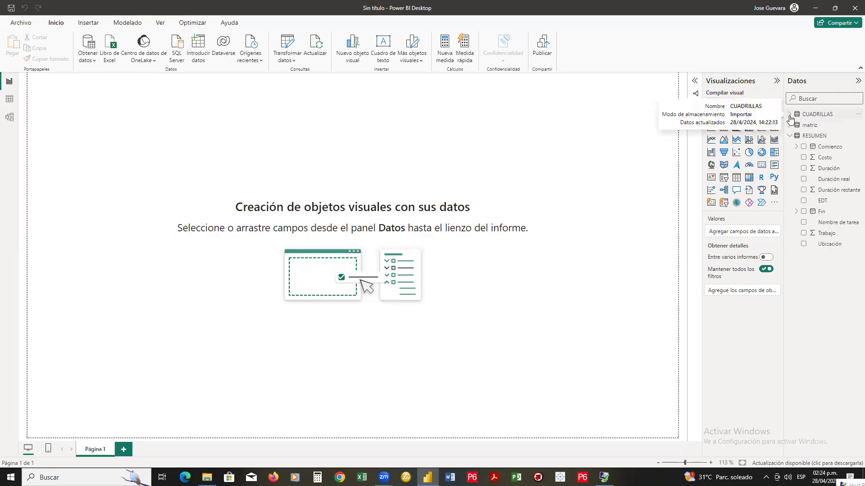
left_click(789, 136)
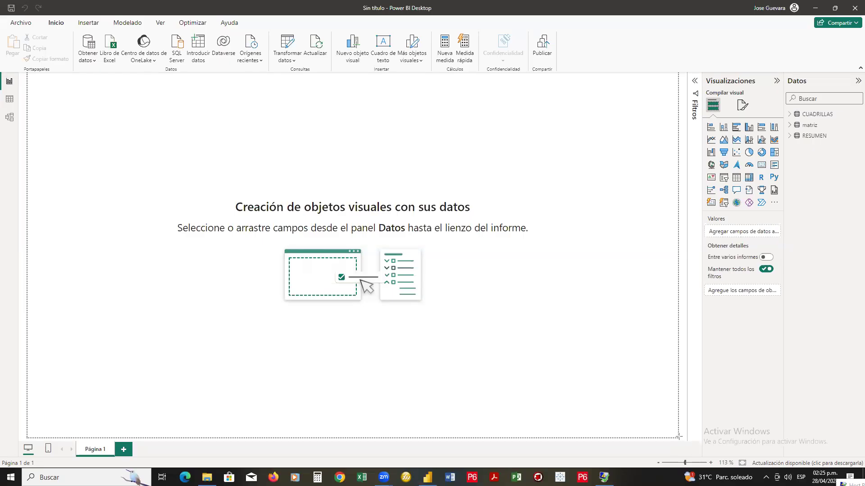
Zoom the report page out to 107 %.
left_click_drag(678, 437, 29, 73)
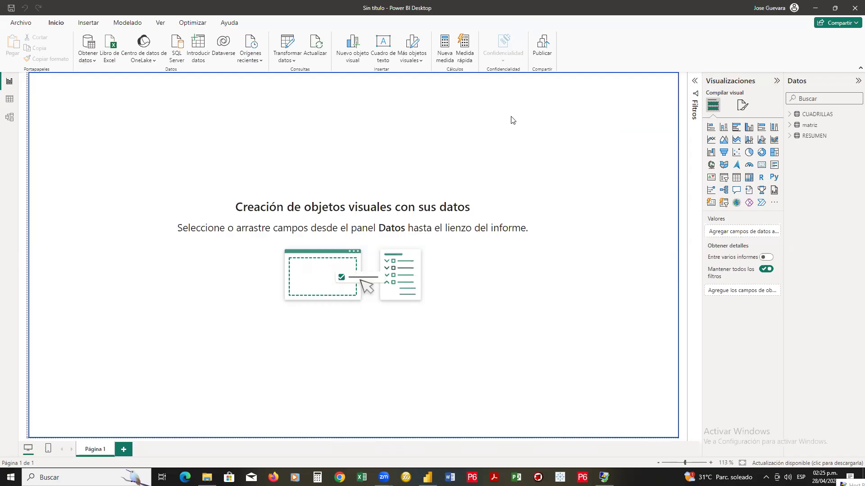
mouse_move(419, 143)
left_mouse_down()
mouse_move(610, 299)
mouse_move(761, 460)
mouse_move(703, 448)
mouse_move(685, 456)
left_mouse_up()
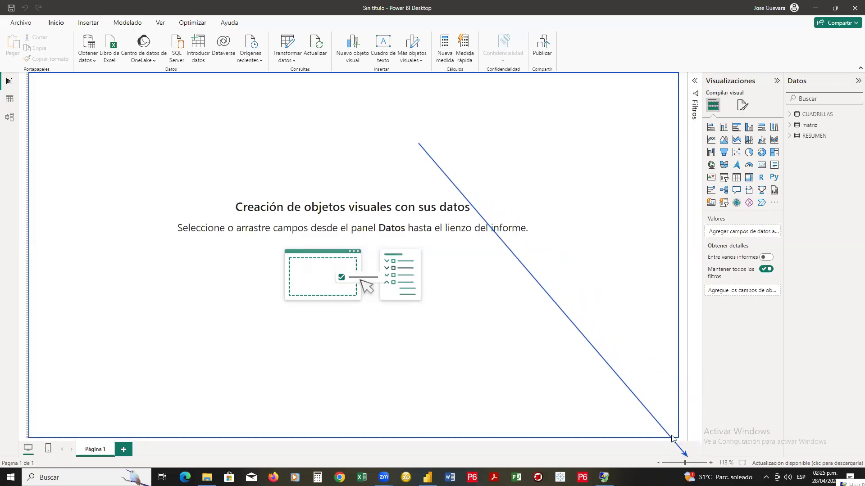
left_click_drag(685, 463, 684, 467)
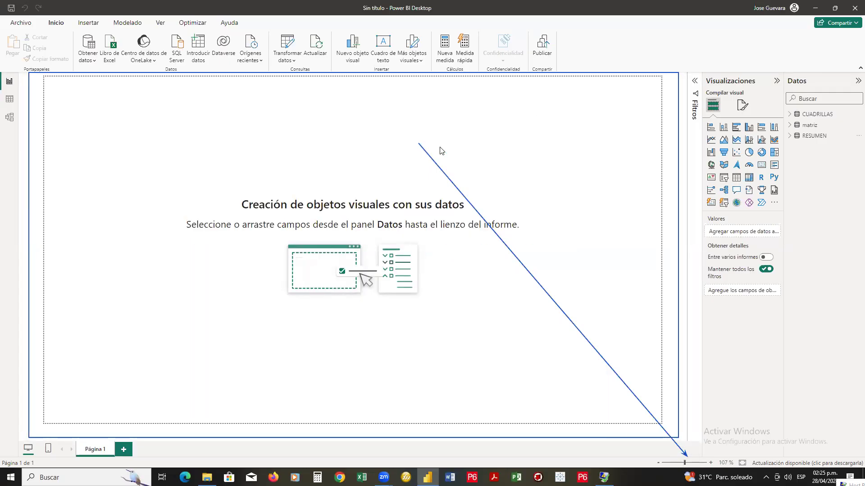
mouse_move(412, 144)
left_mouse_down()
mouse_move(438, 155)
mouse_move(564, 68)
left_mouse_up()
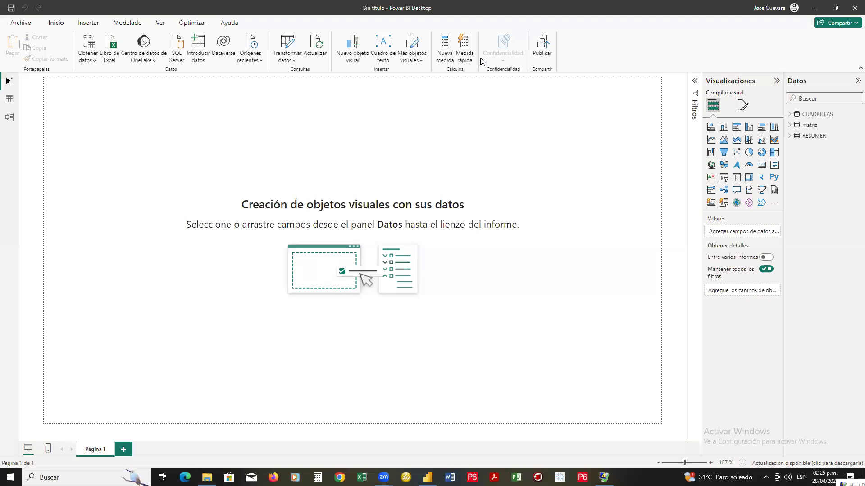
left_click_drag(356, 93, 95, 437)
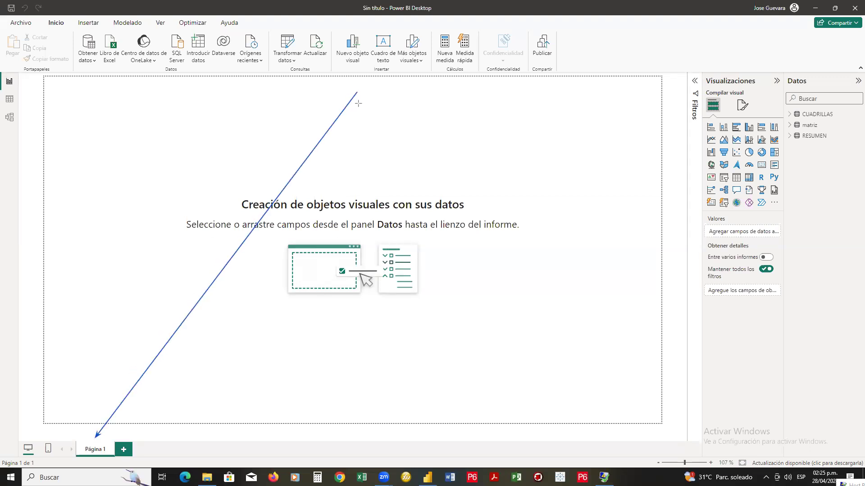
mouse_move(358, 91)
left_mouse_down()
mouse_move(115, 448)
mouse_move(124, 446)
left_mouse_up()
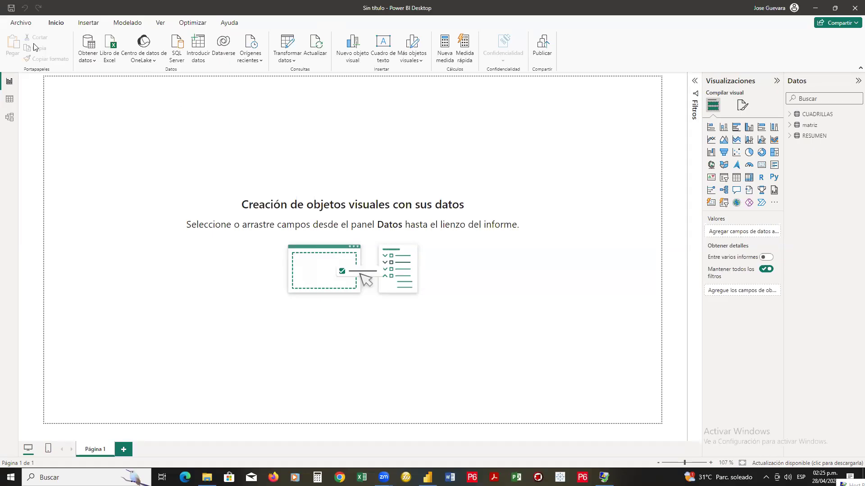
Save the report on this device as the Power BI file "dashboard del proyecto" in the PROJECT AVANZADO folder.
left_click(20, 23)
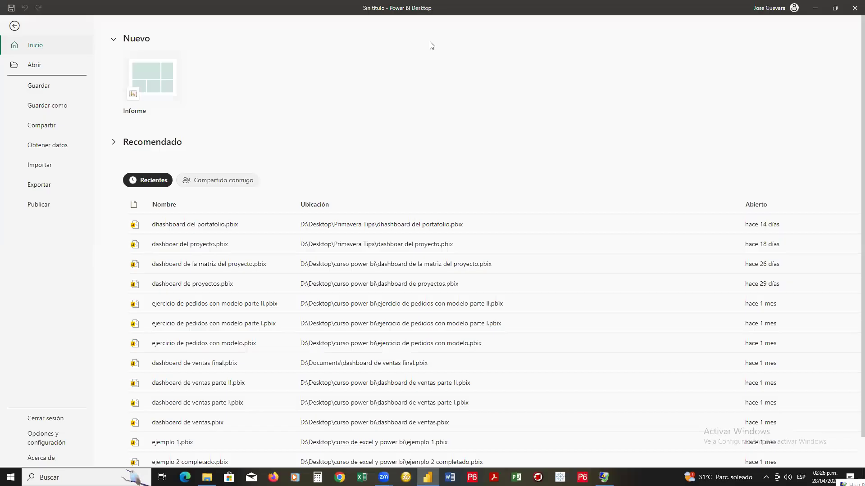
left_click(41, 106)
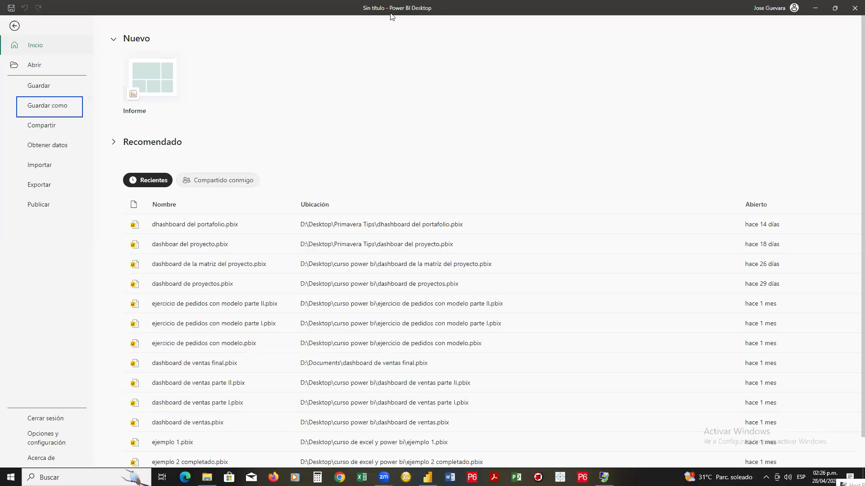
left_click(37, 107)
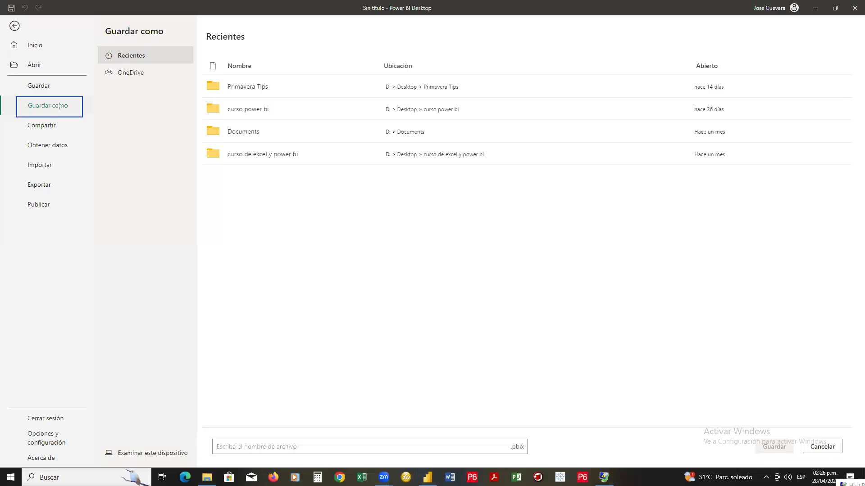
left_click_drag(64, 113, 138, 443)
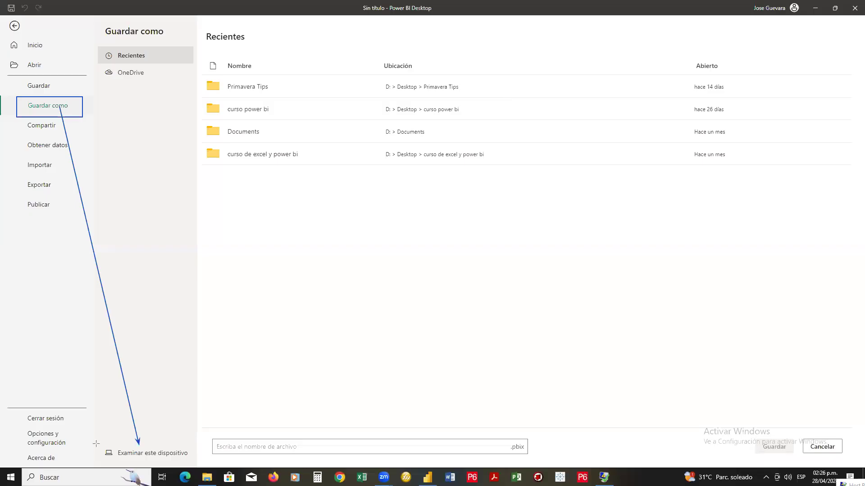
left_click_drag(96, 443, 192, 464)
left_click(157, 453)
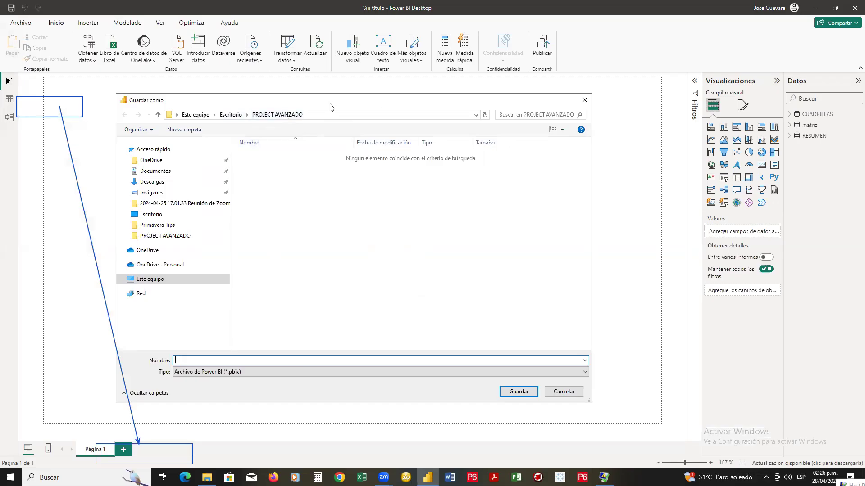
left_click_drag(330, 107, 369, 81)
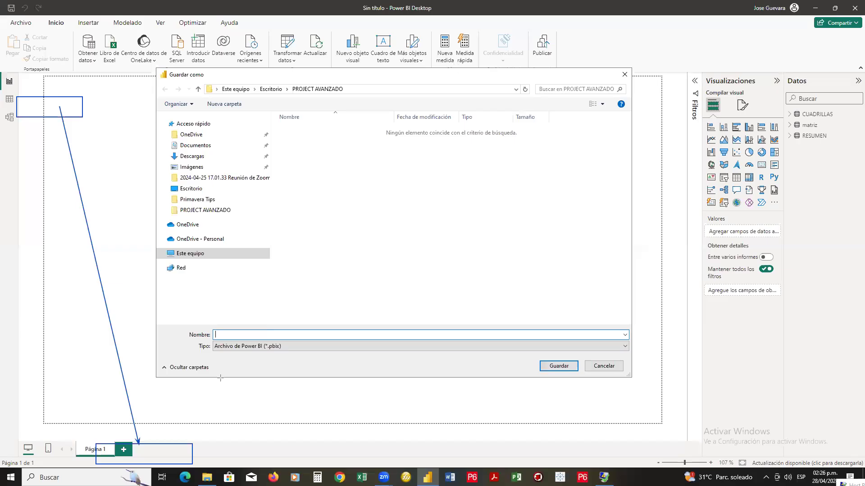
left_click_drag(212, 339, 384, 357)
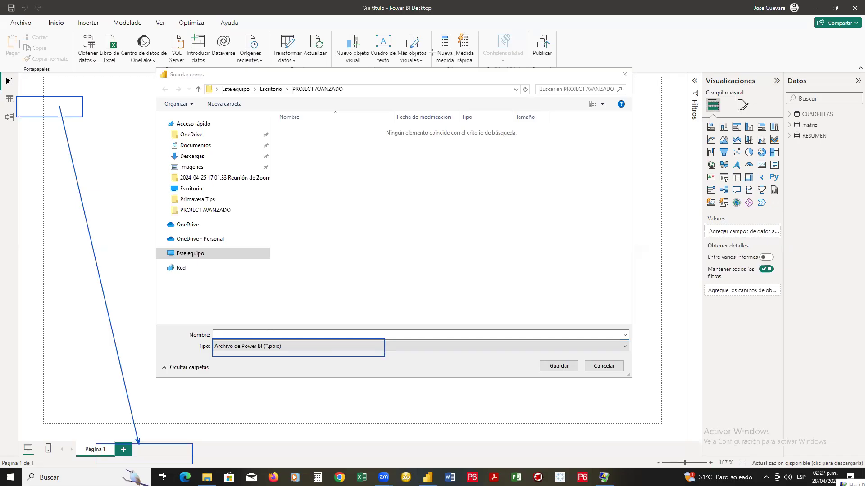
left_click(262, 335)
type("dashboard ")
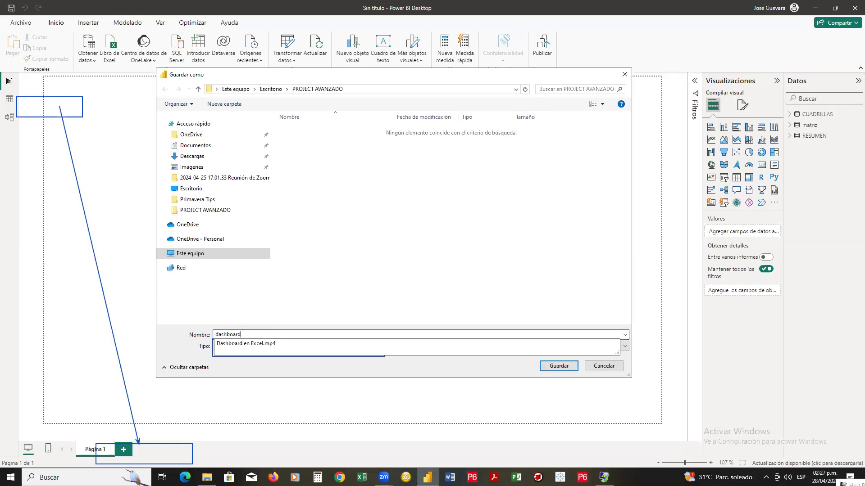
type("del proyecto")
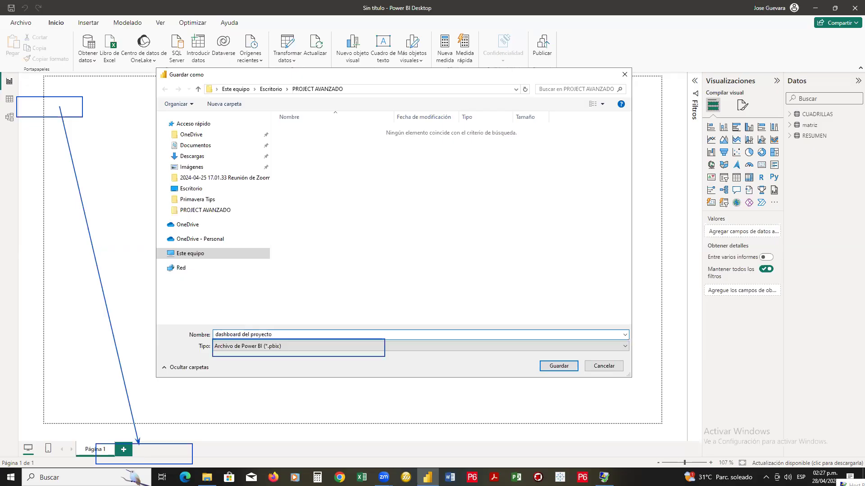
left_click(558, 366)
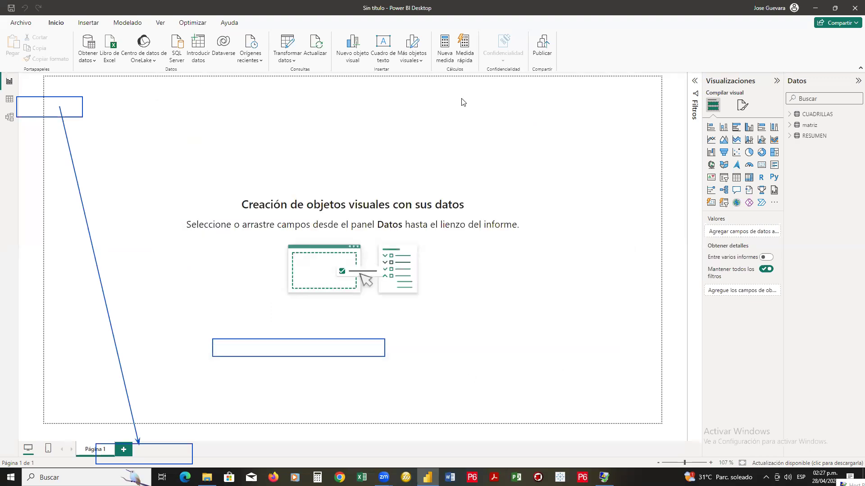
left_click(517, 61)
left_click_drag(58, 141, 69, 97)
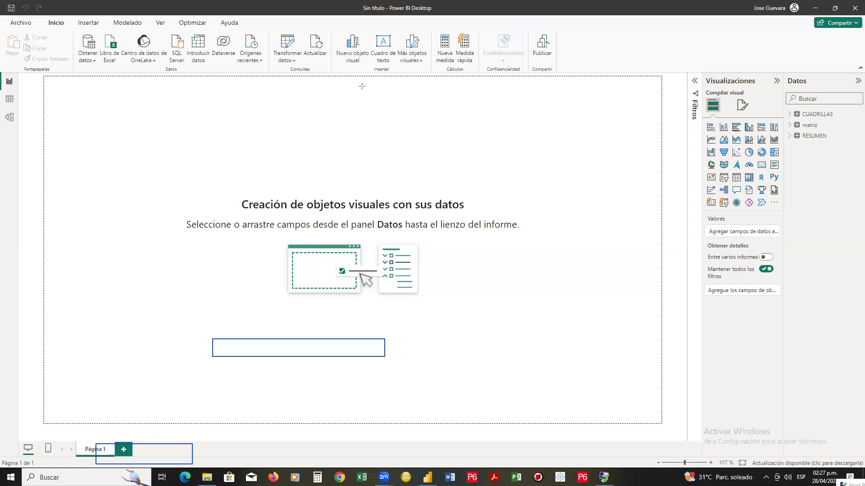
mouse_move(238, 299)
left_mouse_down()
mouse_move(290, 93)
mouse_move(403, 10)
mouse_move(398, 16)
left_mouse_up()
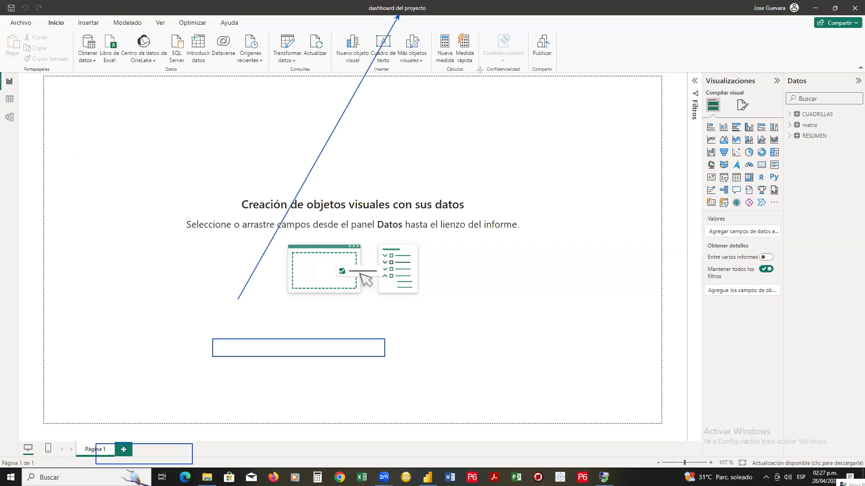